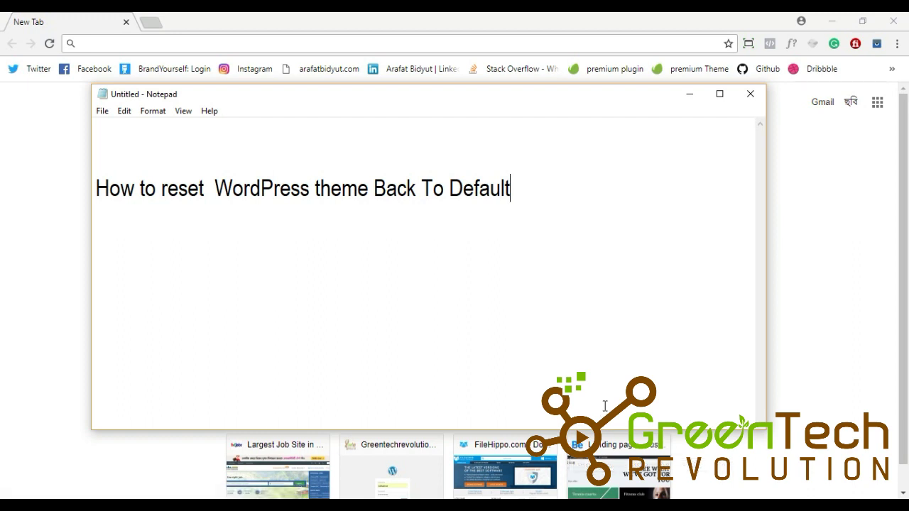
# Step: In Chrome, load greentechrevolution.com/gtr/wp-admin to reach the WordPress login page
pyautogui.click(157, 44)
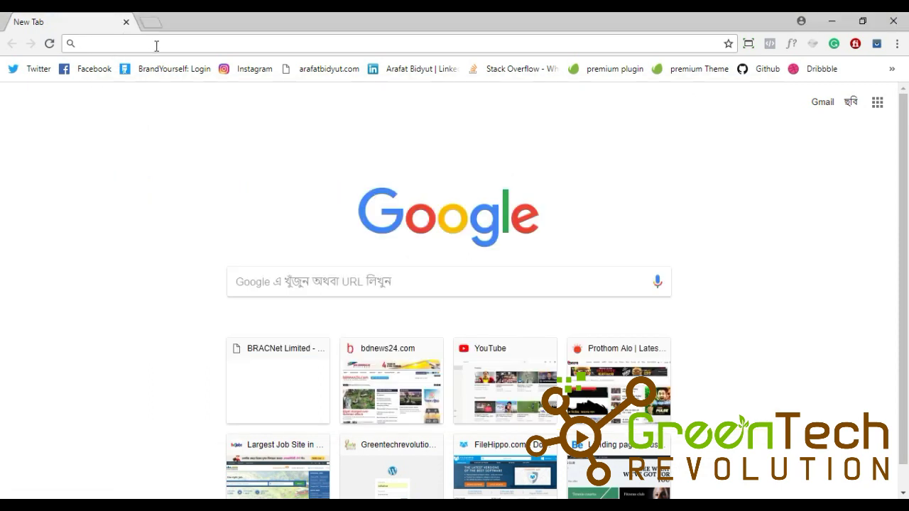
pyautogui.write('g')
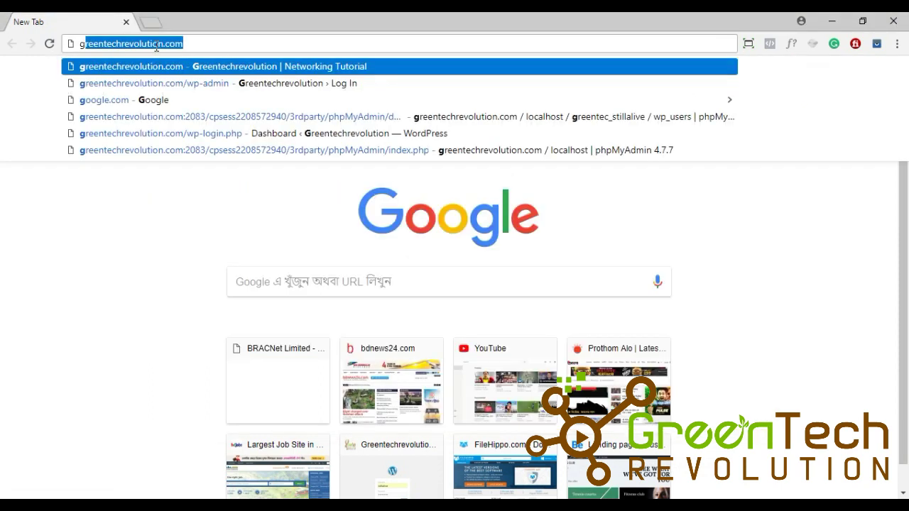
pyautogui.click(190, 44)
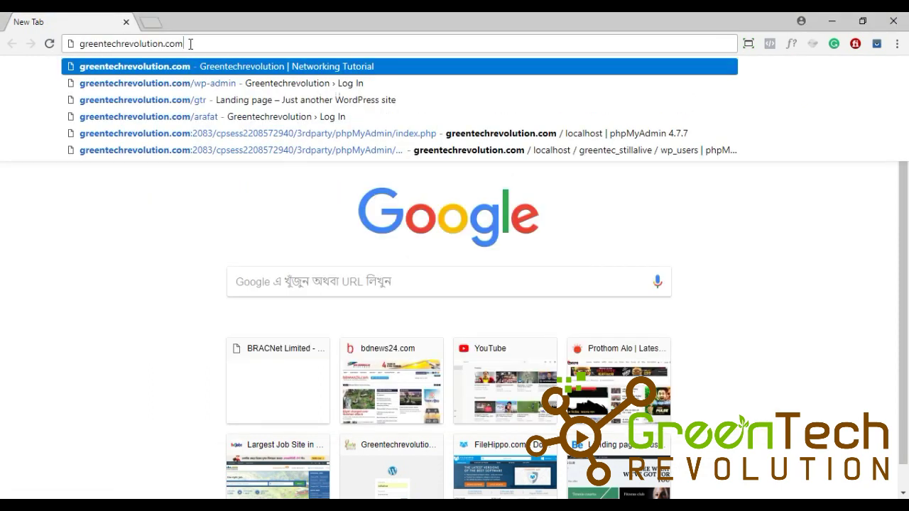
pyautogui.write('/')
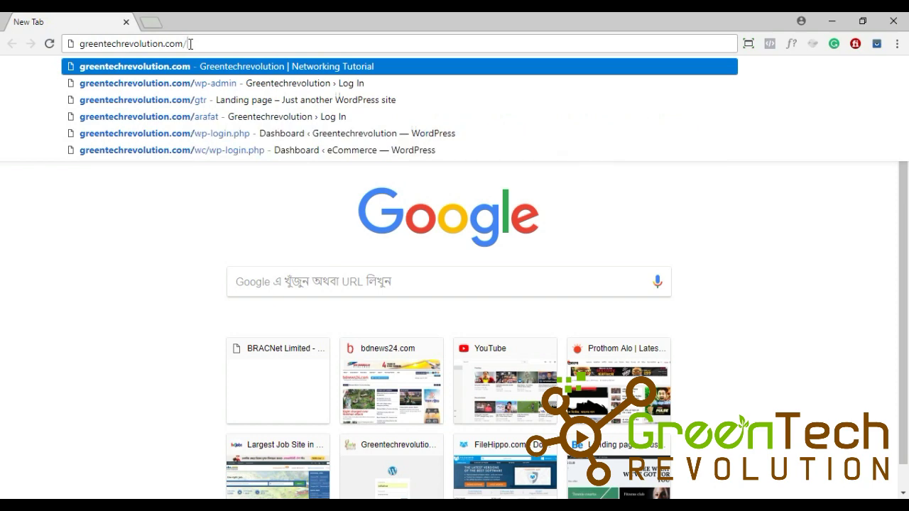
pyautogui.write('w')
pyautogui.press('BackSpace')
pyautogui.press('BackSpace')
pyautogui.write('gtr')
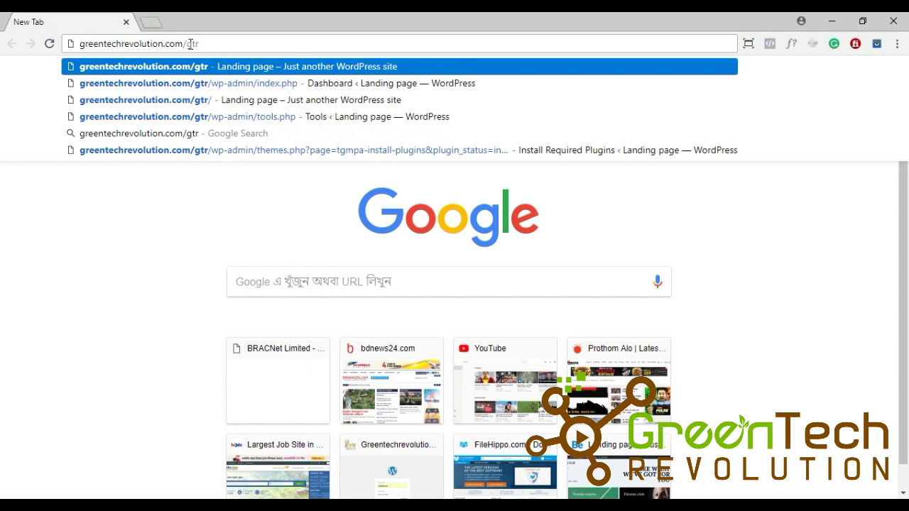
pyautogui.write('/w')
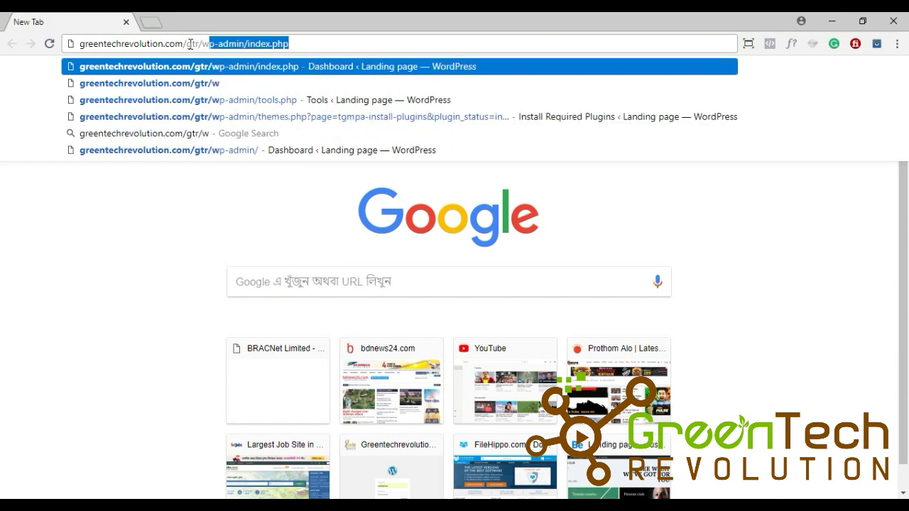
pyautogui.click(307, 50)
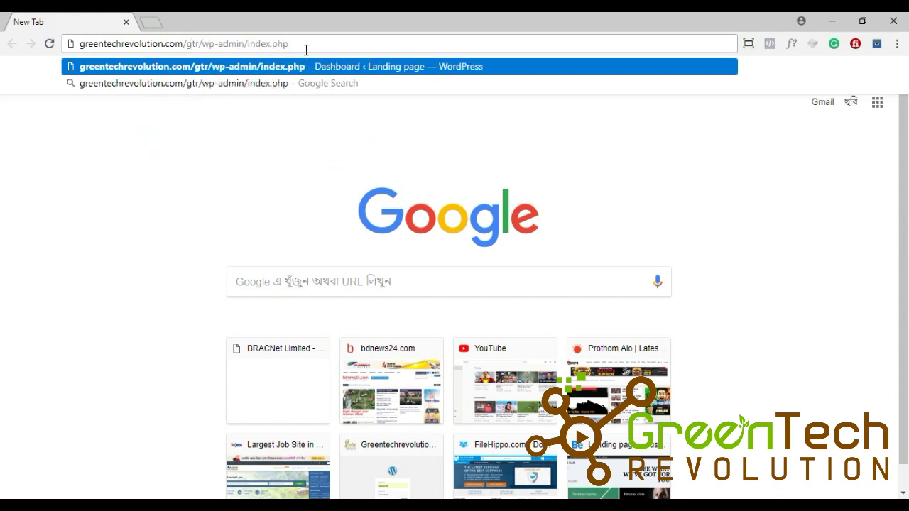
pyautogui.press('BackSpace')
pyautogui.press('BackSpace')
pyautogui.press('BackSpace')
pyautogui.press('BackSpace')
pyautogui.press('BackSpace')
pyautogui.press('BackSpace')
pyautogui.press('BackSpace')
pyautogui.press('BackSpace')
pyautogui.press('BackSpace')
pyautogui.press('BackSpace')
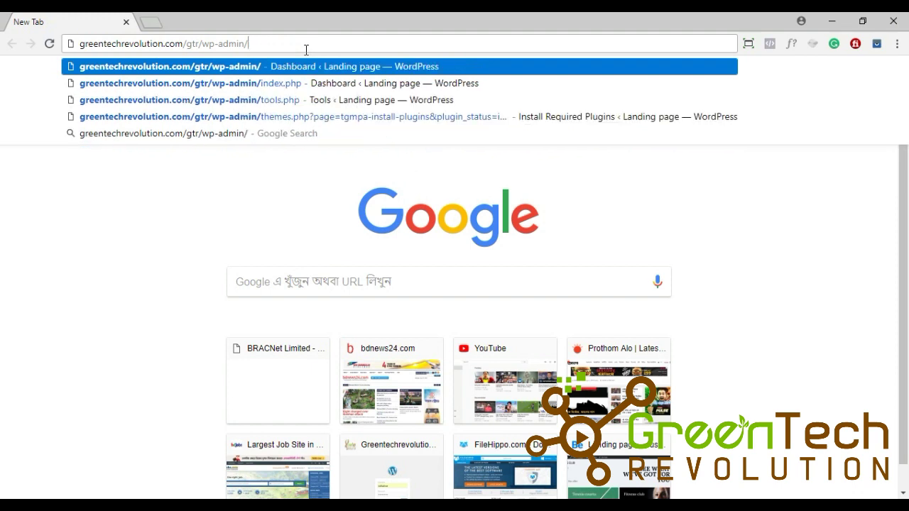
pyautogui.press('Return')
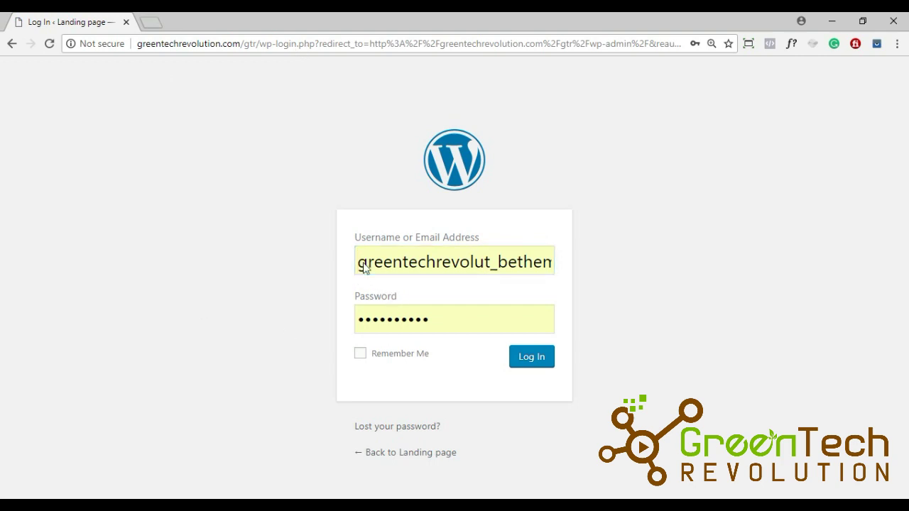
# Step: Replace the saved login with username admin and a newly typed password, and submit
pyautogui.click(465, 263)
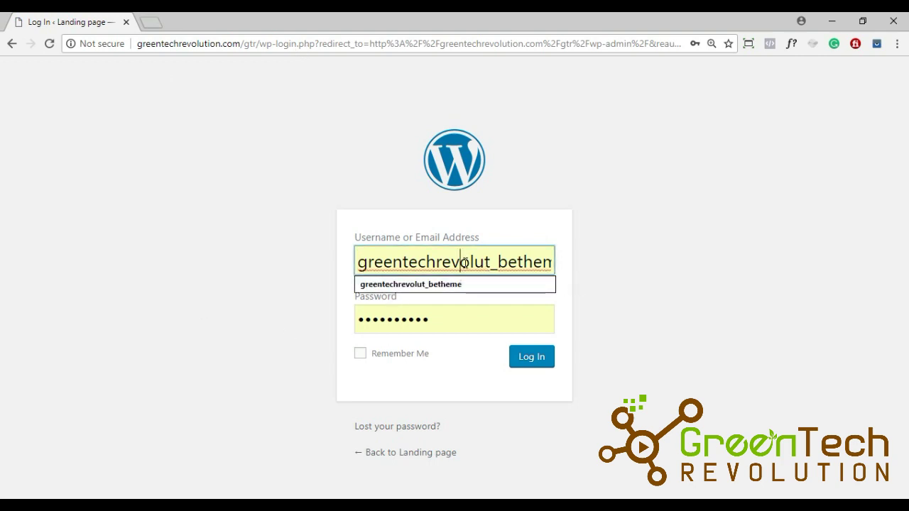
pyautogui.hotkey('ctrl', 'a')
pyautogui.write('a')
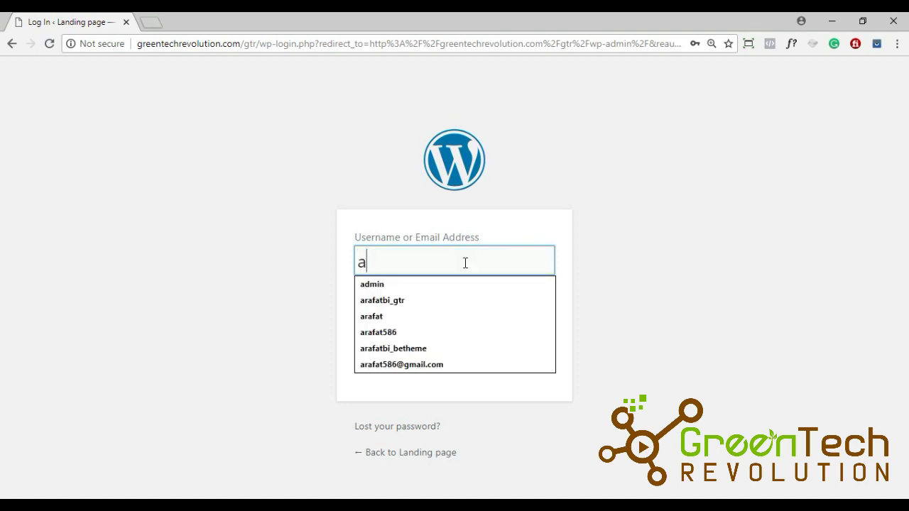
pyautogui.write('dmin')
pyautogui.click(704, 279)
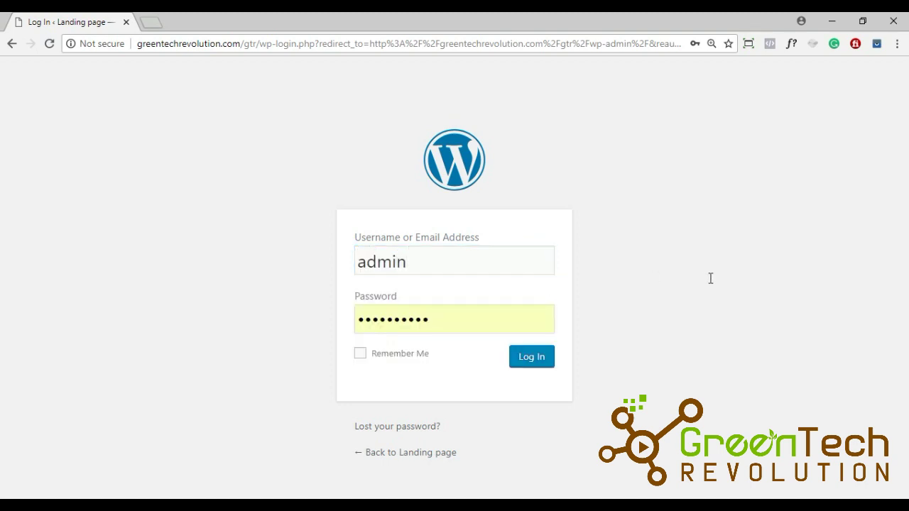
pyautogui.moveTo(447, 325); pyautogui.dragTo(324, 312)
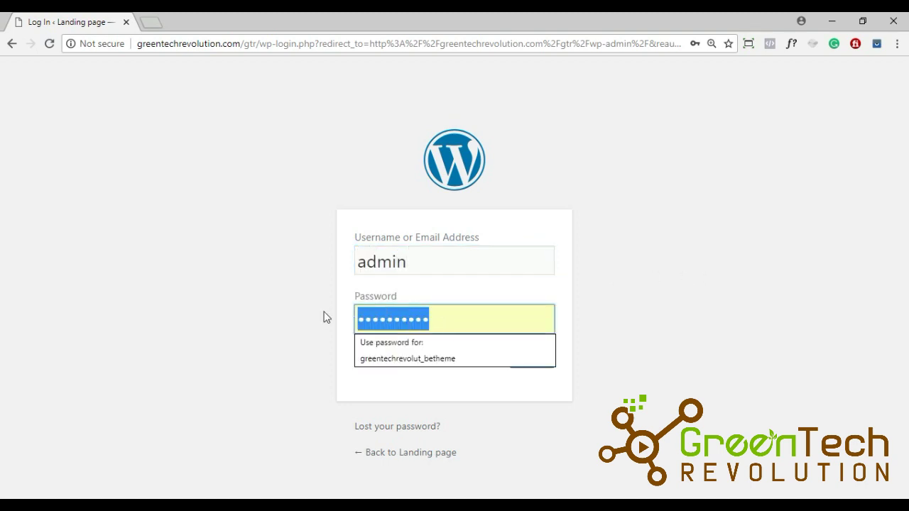
pyautogui.write('******')
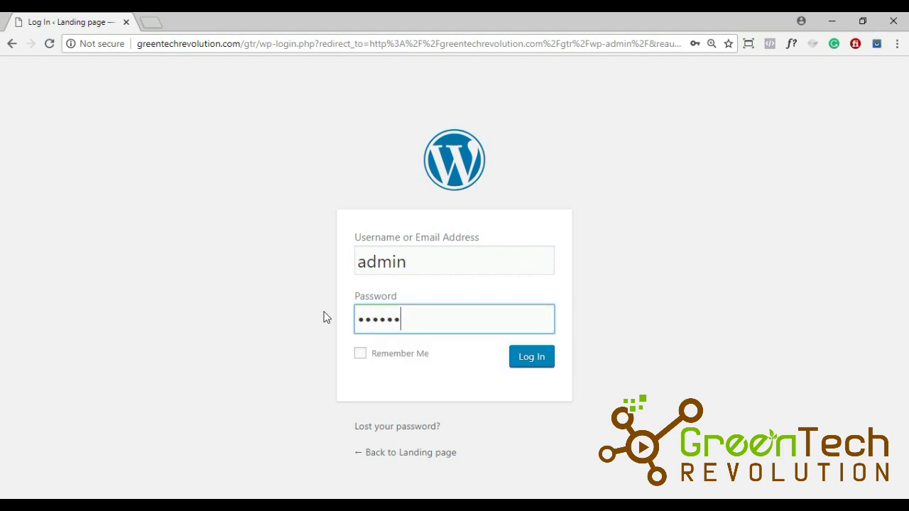
pyautogui.write('******')
pyautogui.press('Return')
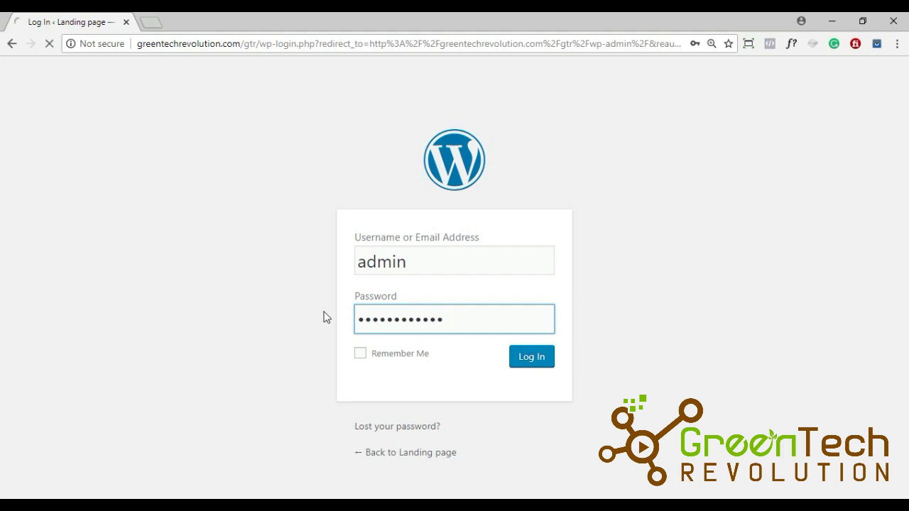
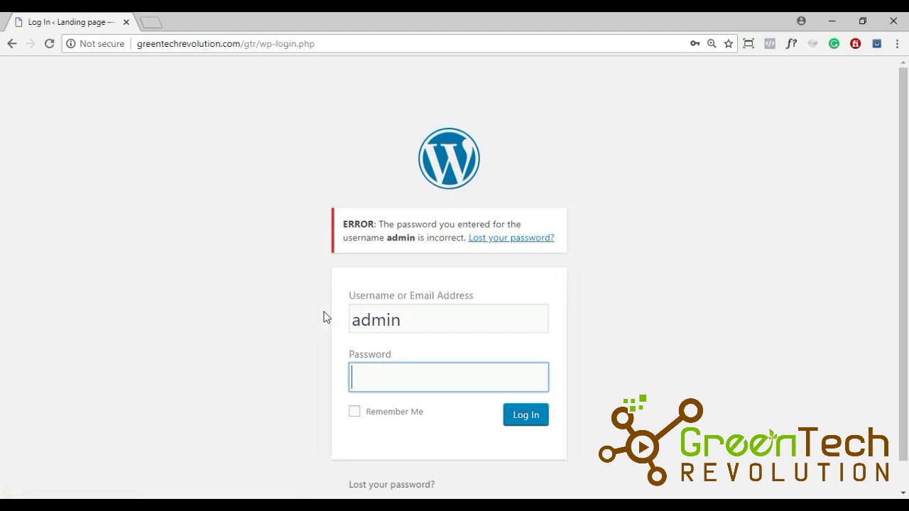
# Step: Log in as admin with the account password to reach the Dashboard
pyautogui.write('••••••123')
pyautogui.press('Return')
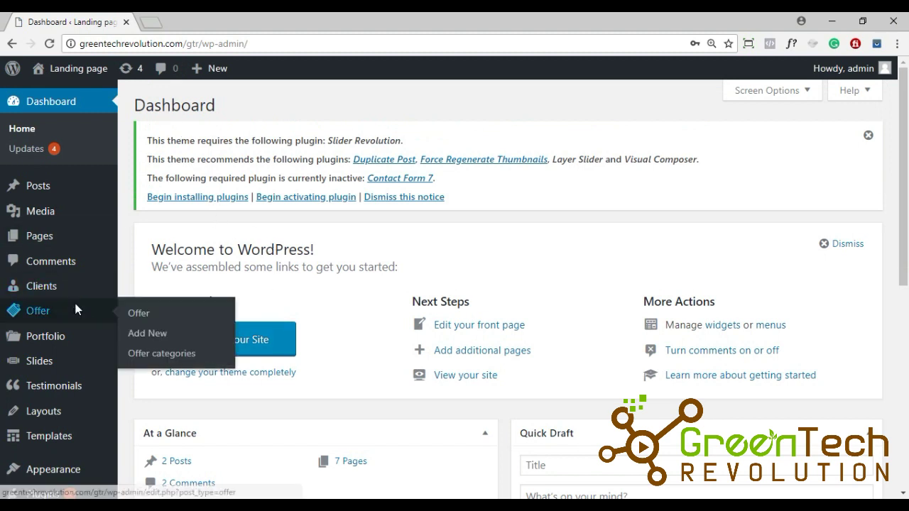
# Step: Go to Plugins > Add New and search for 'wp reset'
pyautogui.moveTo(87, 245)
pyautogui.scroll(-2, 87, 250)
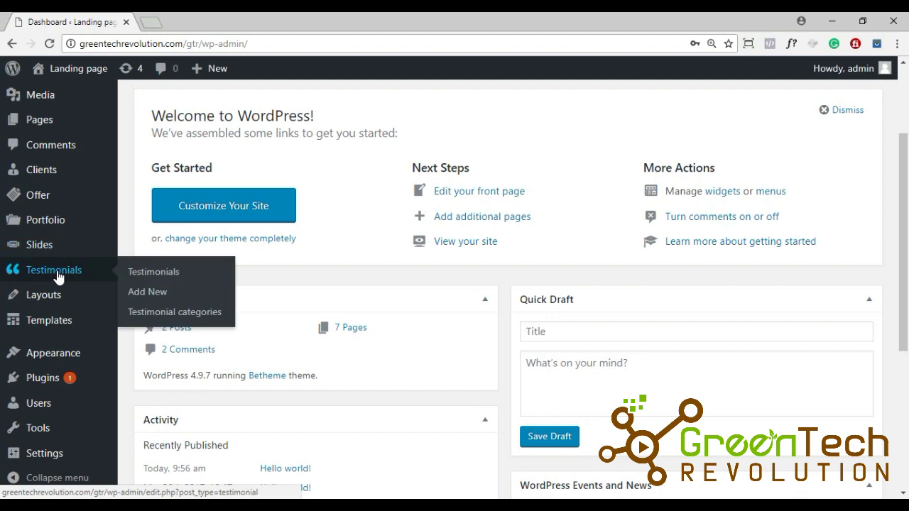
pyautogui.scroll(-1, 32, 284)
pyautogui.click(56, 379)
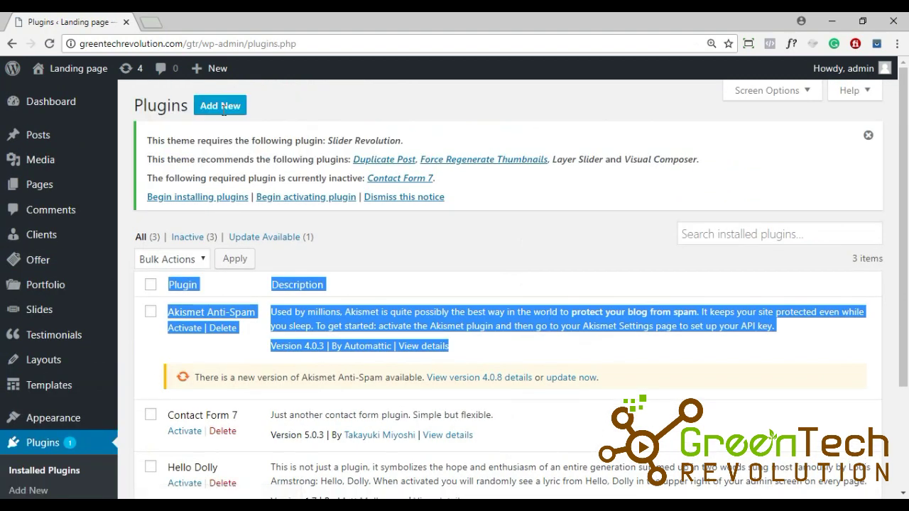
pyautogui.click(222, 111)
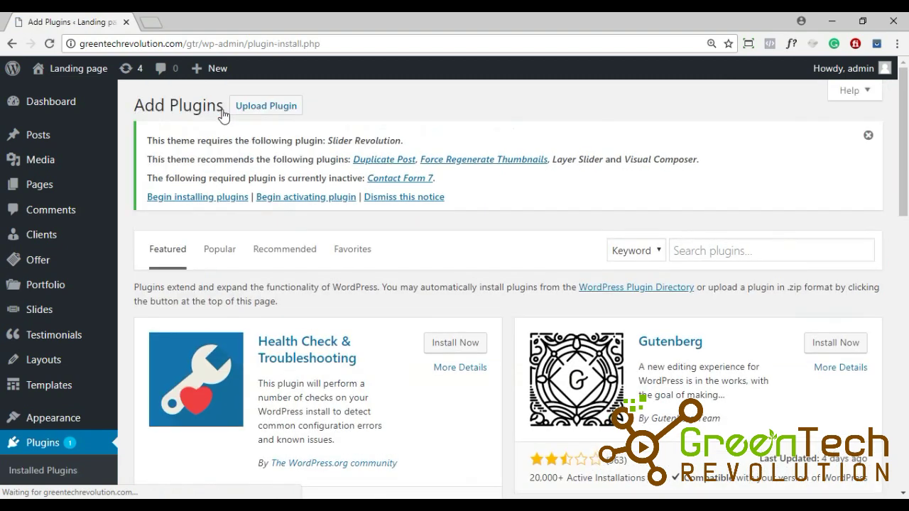
pyautogui.click(711, 251)
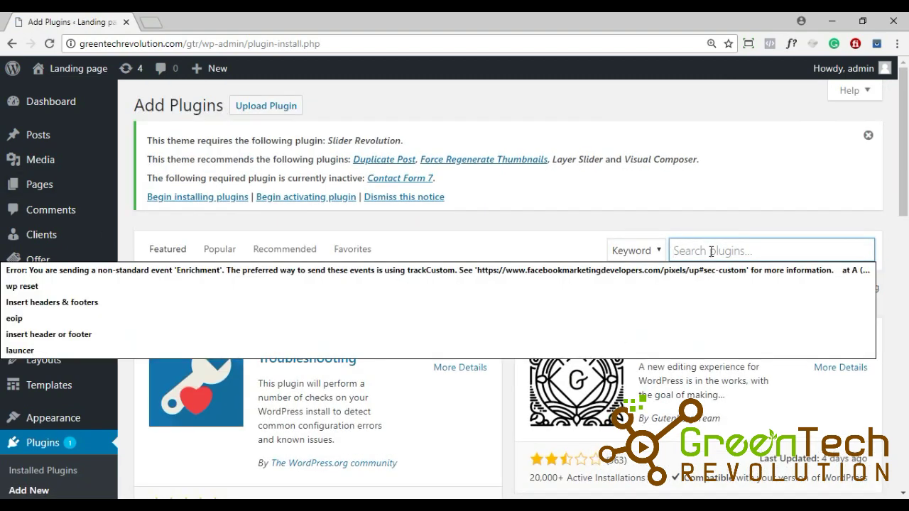
pyautogui.write('wp')
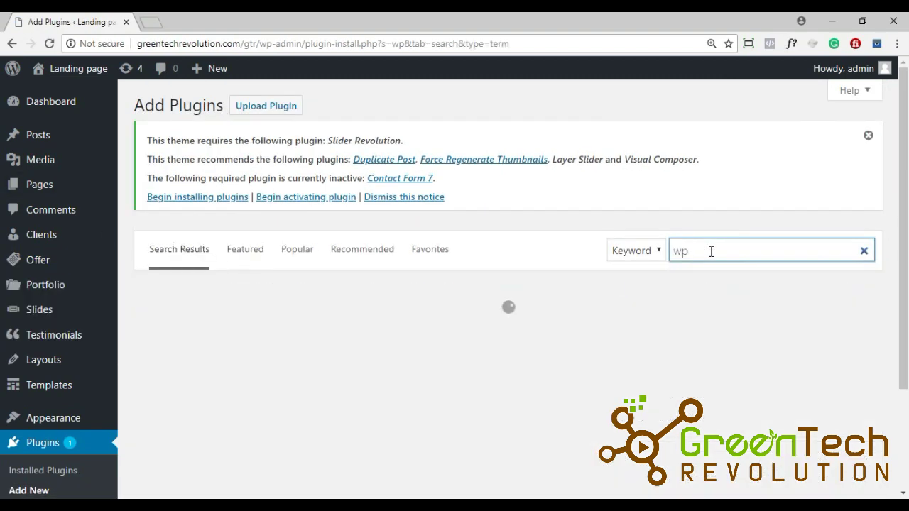
pyautogui.write(' re')
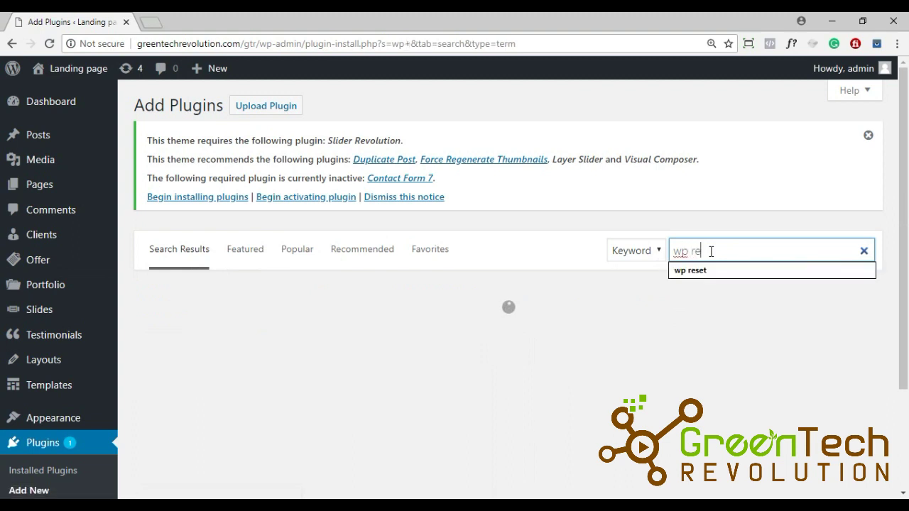
pyautogui.write('set')
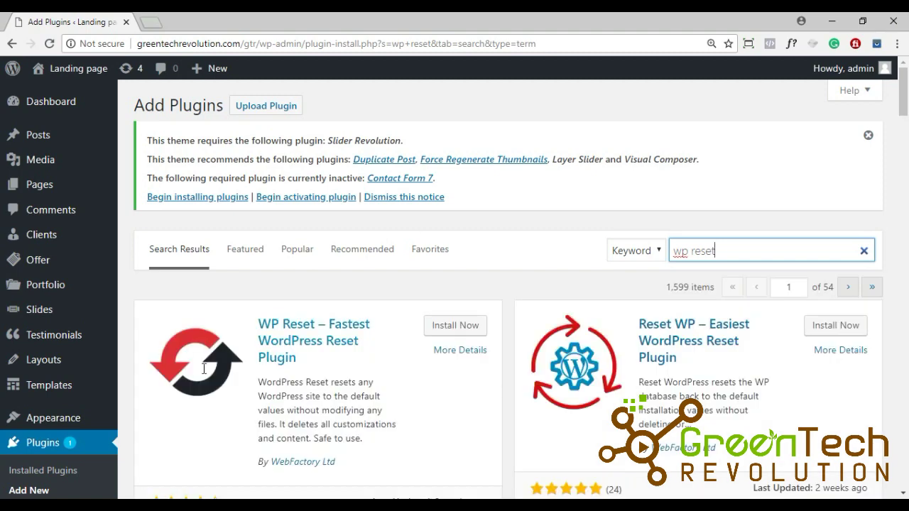
# Step: Install and activate the WP Reset plugin from the search results
pyautogui.scroll(-1, 304, 327)
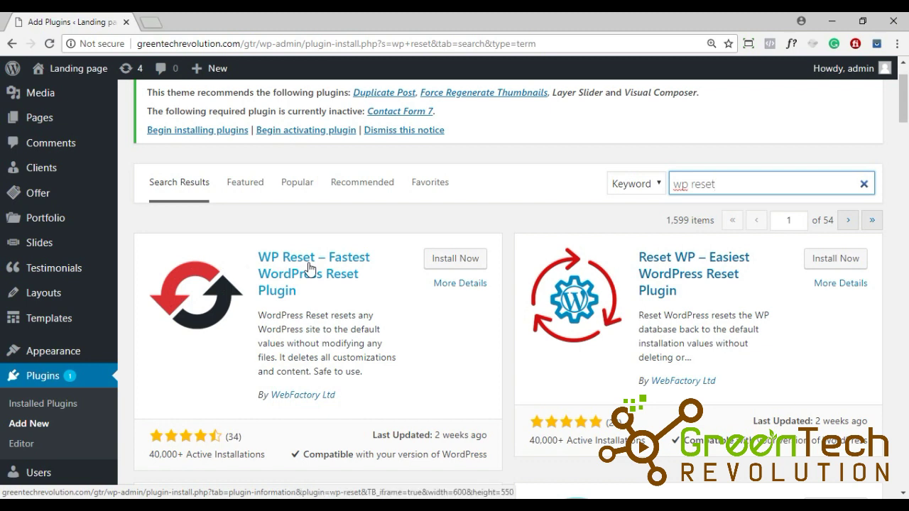
pyautogui.click(445, 262)
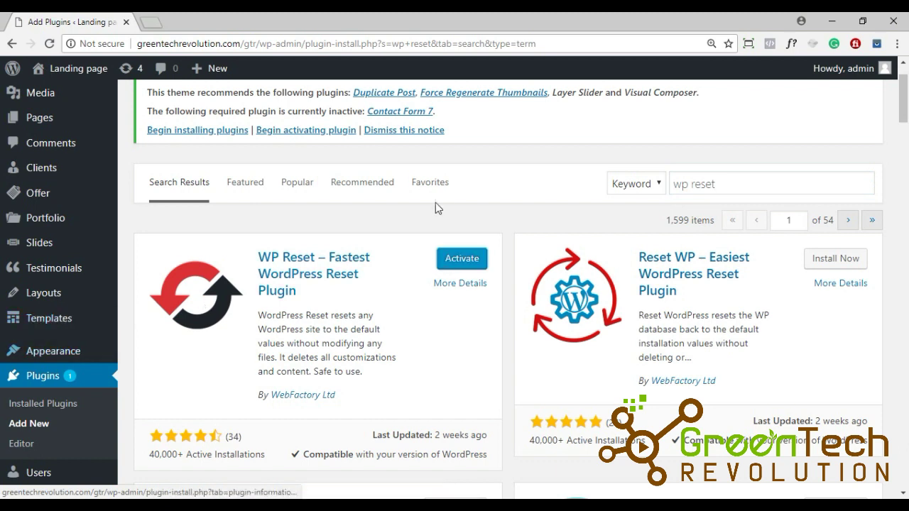
pyautogui.click(456, 270)
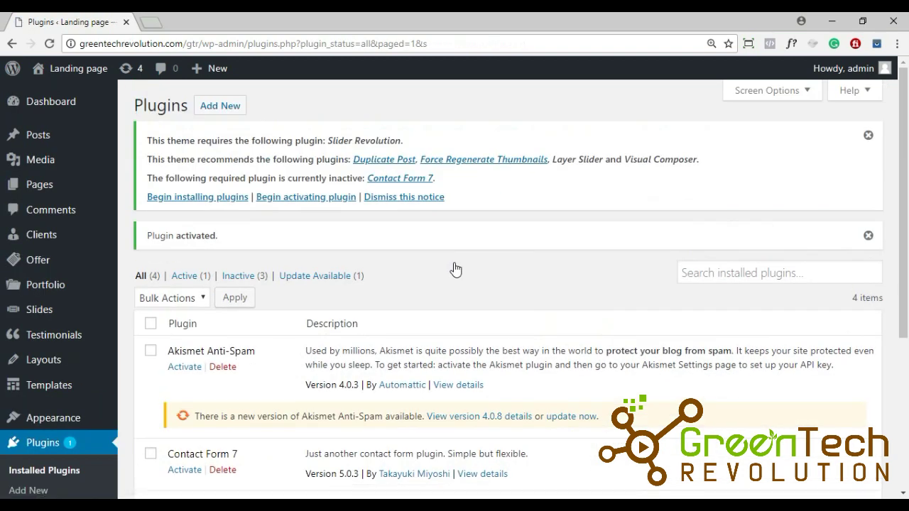
# Step: Open the live Sports Club site in a new tab, view it, then return to Plugins
pyautogui.scroll(-1, 450, 264)
pyautogui.scroll(1, 469, 284)
pyautogui.scroll(1, 469, 284)
pyautogui.moveTo(55, 71)
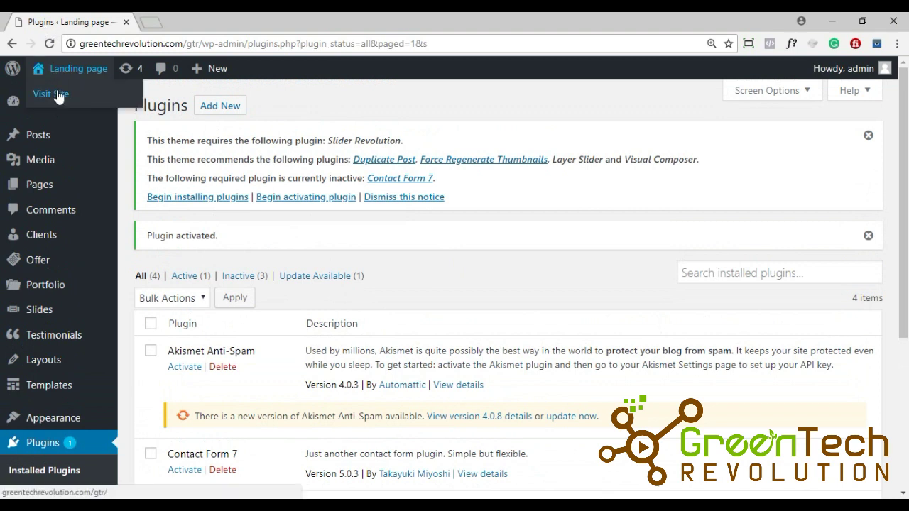
pyautogui.rightClick(60, 93)
pyautogui.click(139, 99)
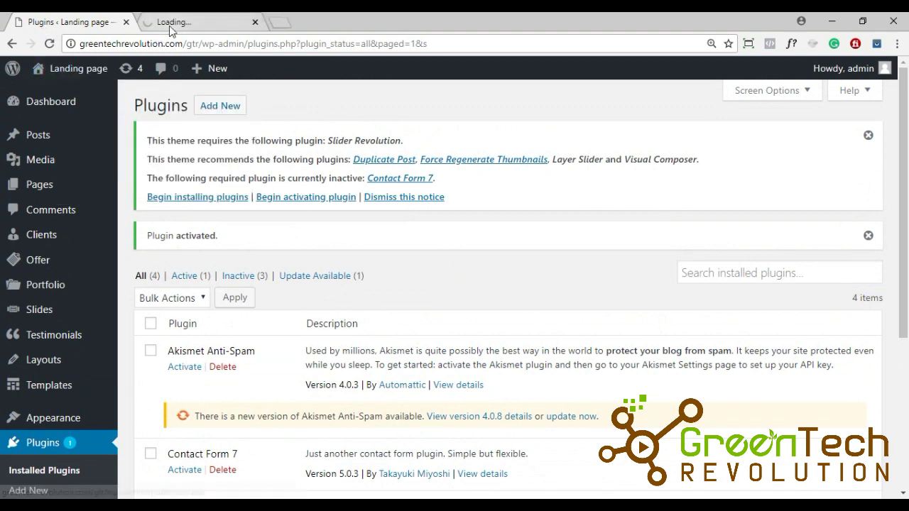
pyautogui.click(173, 26)
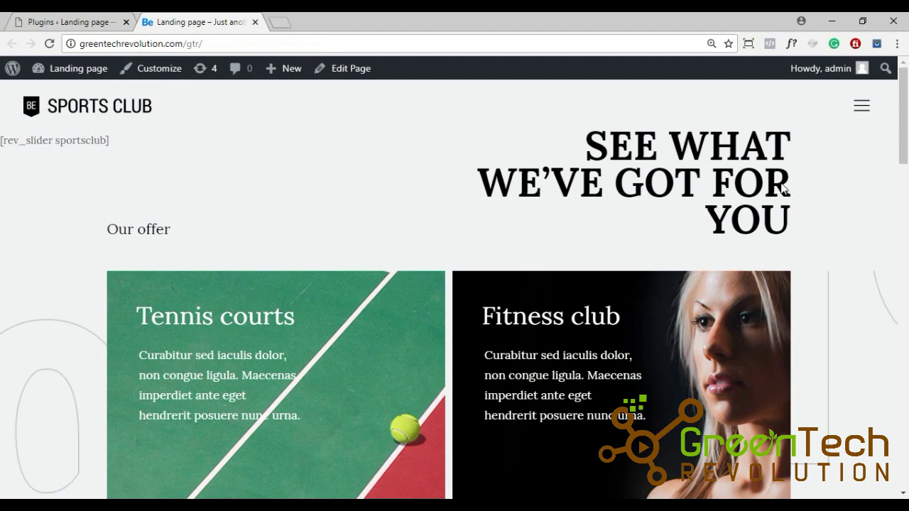
pyautogui.click(52, 22)
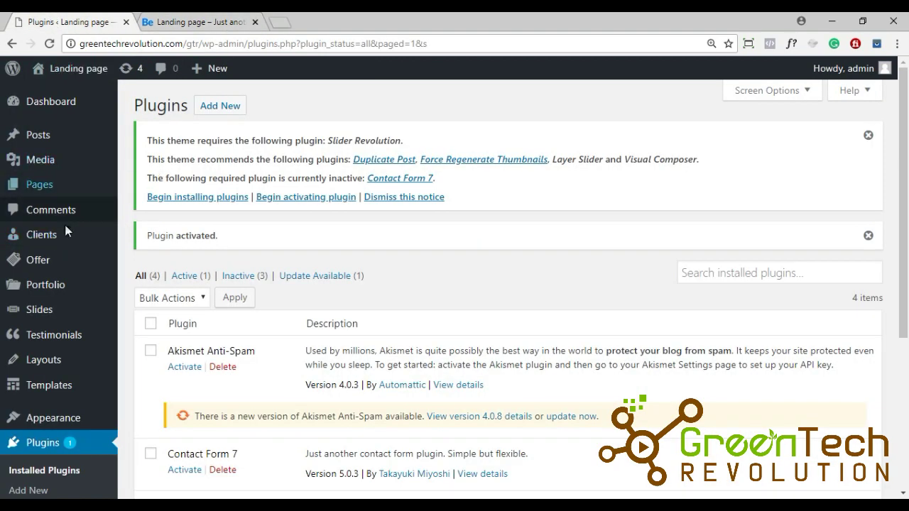
# Step: Open Appearance > Themes and review the four installed themes, with Betheme active
pyautogui.scroll(-1, 64, 234)
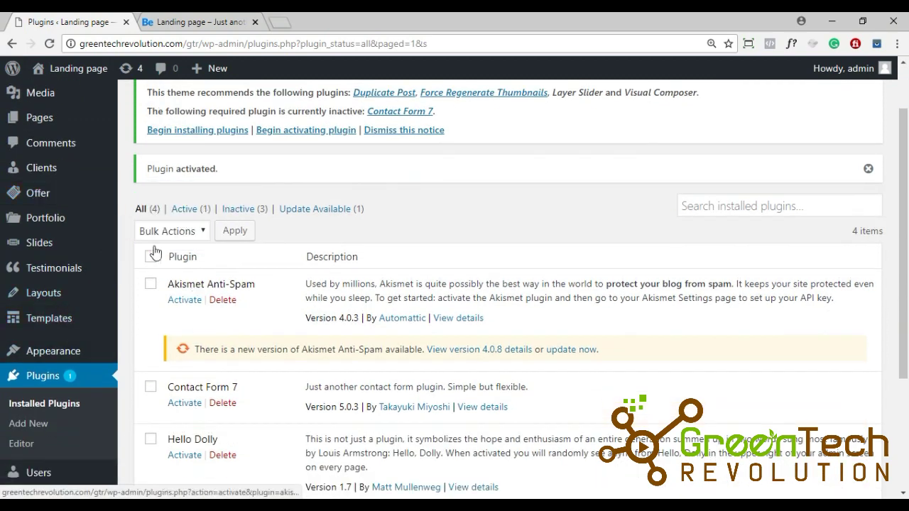
pyautogui.moveTo(52, 359)
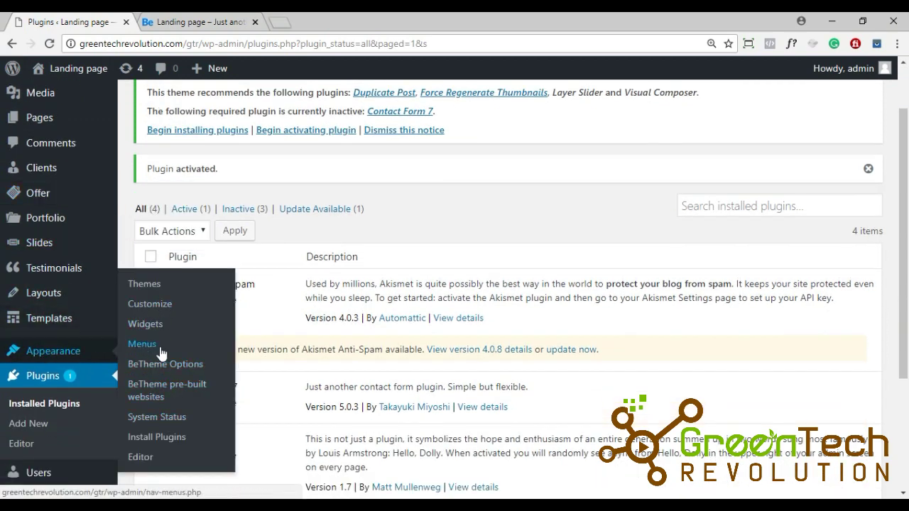
pyautogui.click(163, 294)
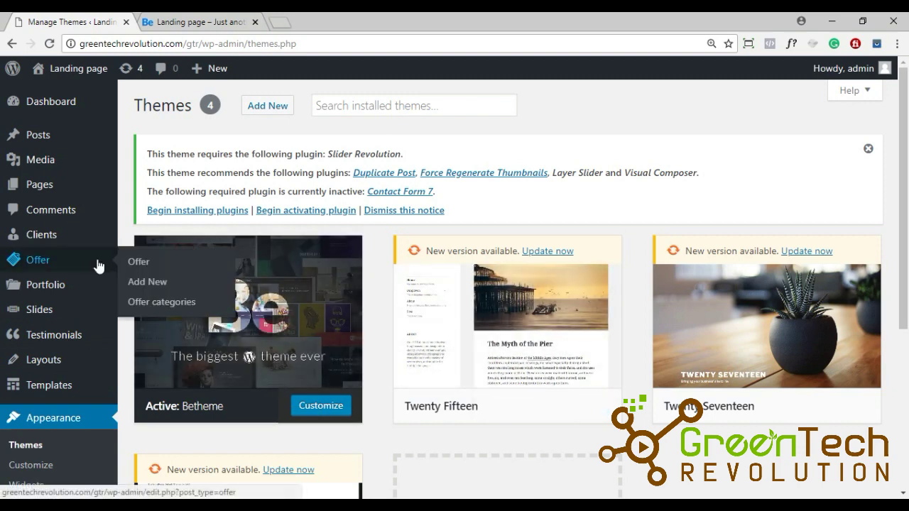
pyautogui.scroll(-3, 97, 259)
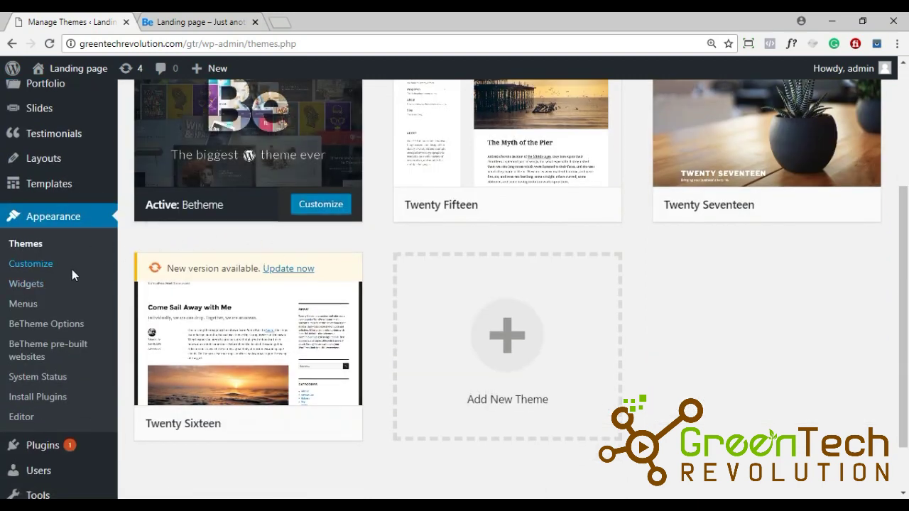
pyautogui.scroll(-1, 72, 274)
pyautogui.moveTo(58, 439)
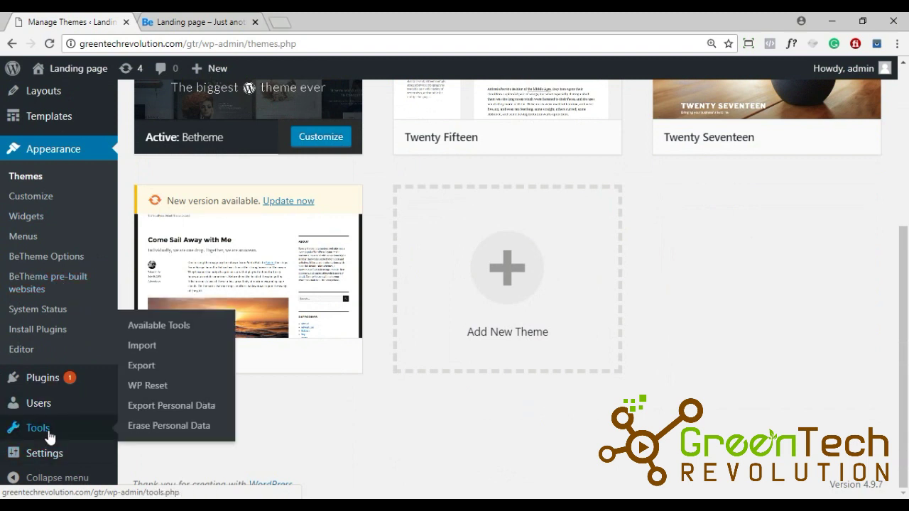
# Step: On the Tools > WP Reset page, enter 'reset' as confirmation and start Reset WordPress
pyautogui.click(144, 387)
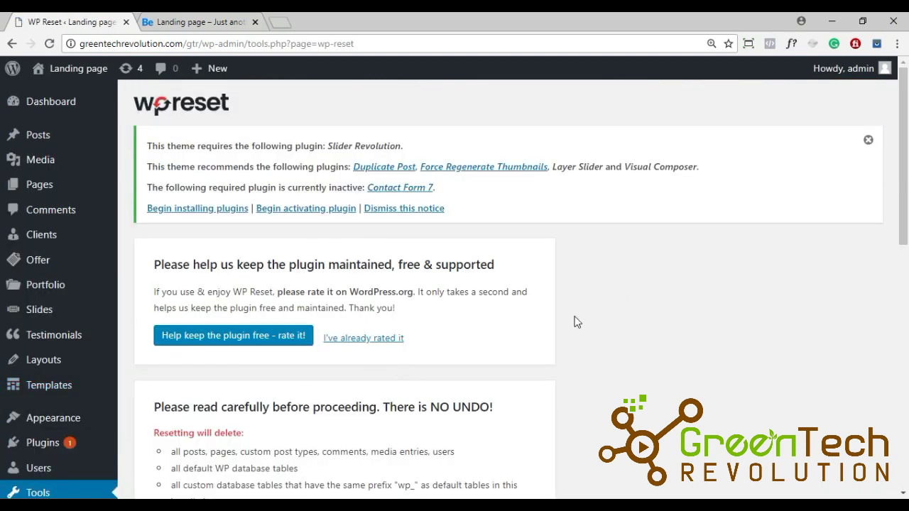
pyautogui.scroll(-10, 576, 322)
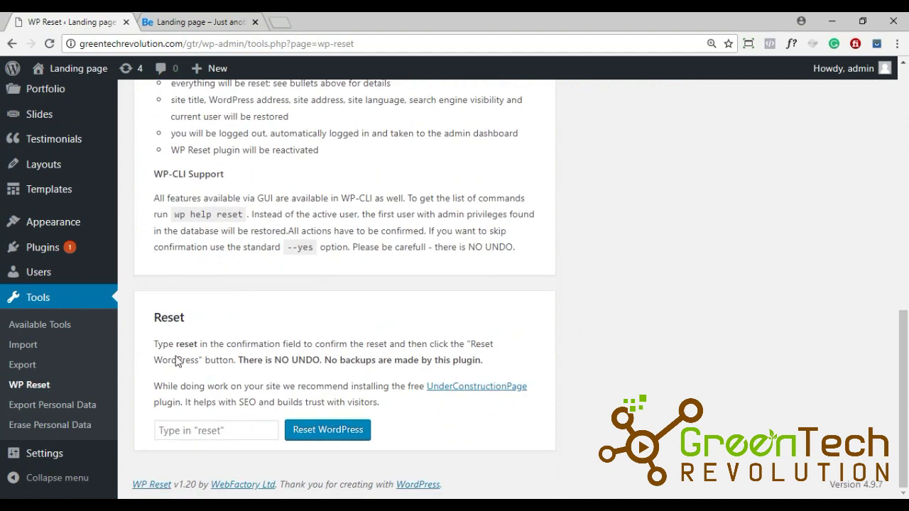
pyautogui.click(219, 431)
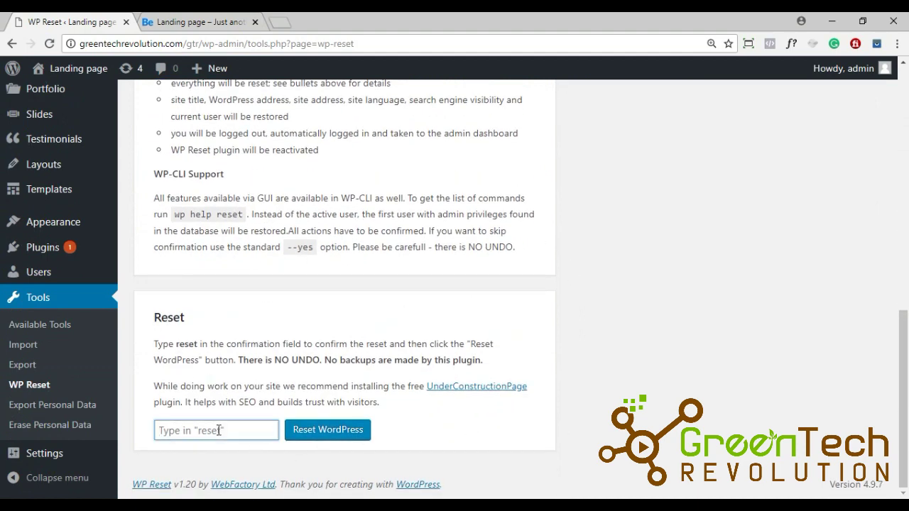
pyautogui.write('reset')
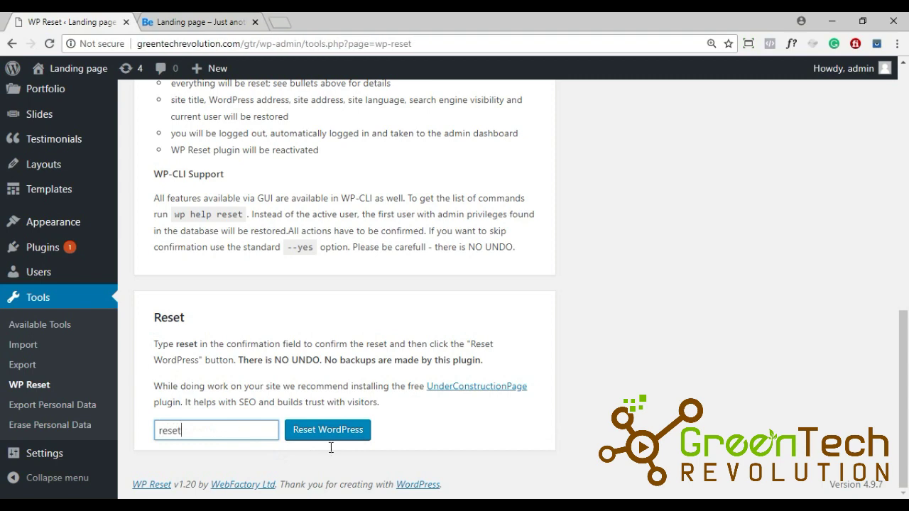
pyautogui.click(328, 431)
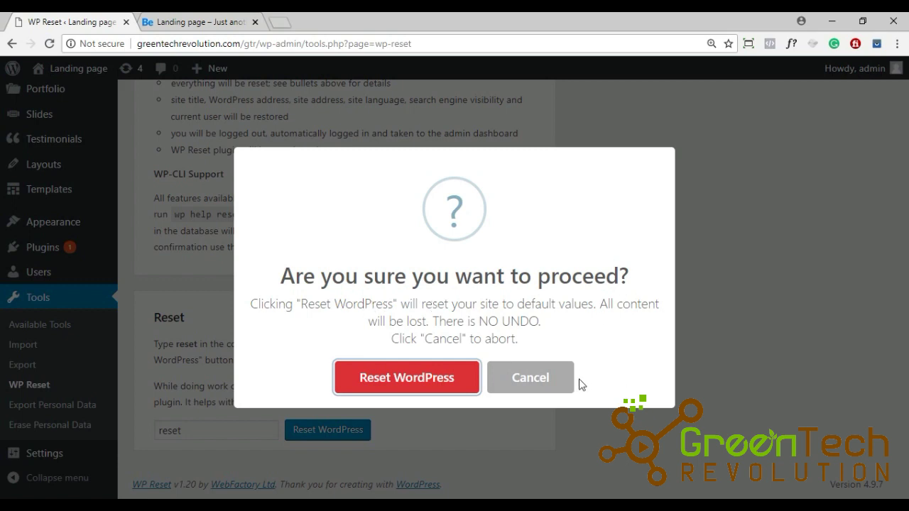
# Step: Confirm the prompt to reset the site to default settings
pyautogui.click(378, 386)
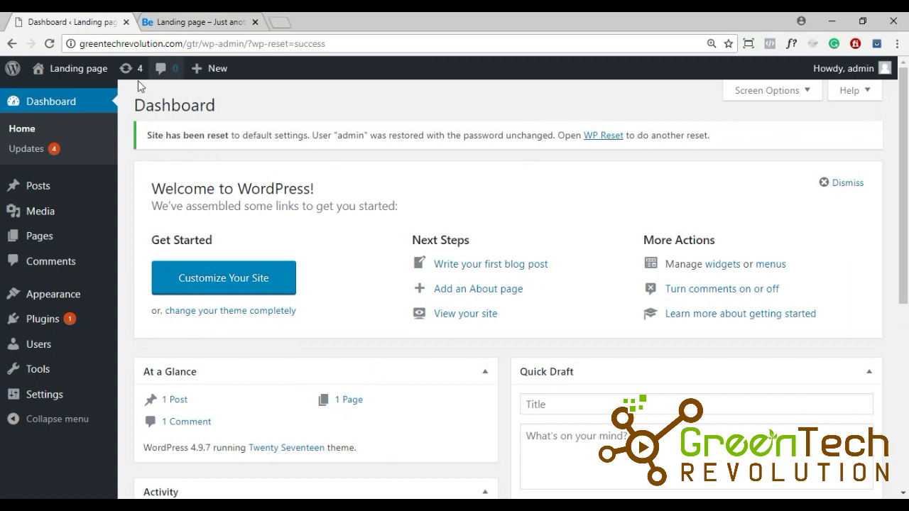
# Step: Open the reset site in a new tab and compare it with the pre-reset site tab
pyautogui.moveTo(72, 65)
pyautogui.rightClick(51, 98)
pyautogui.click(68, 100)
pyautogui.click(342, 17)
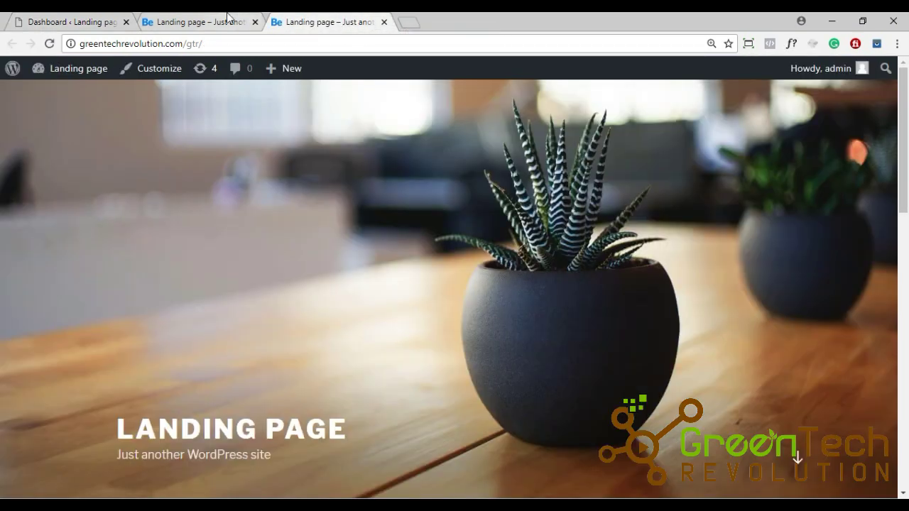
pyautogui.click(227, 17)
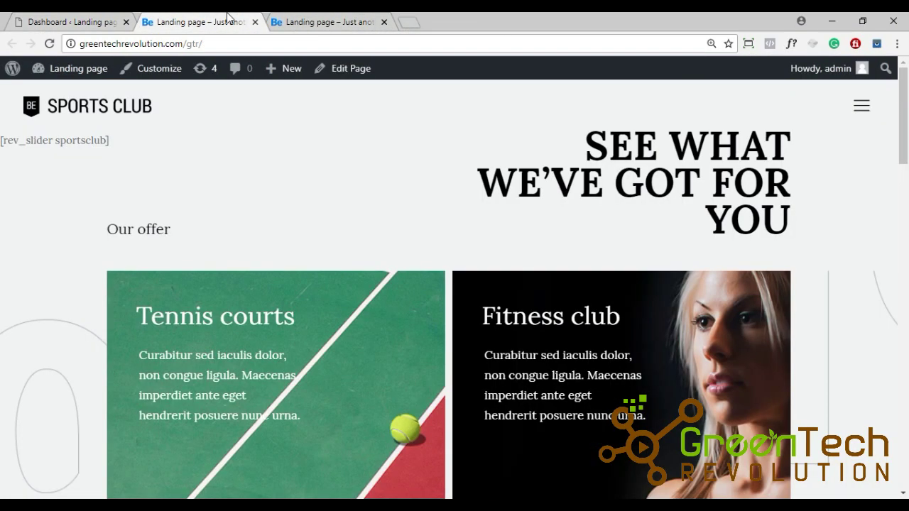
# Step: Return to the Dashboard and bring the Notepad note 'How to reset WordPress theme Back To Default' forward
pyautogui.click(95, 20)
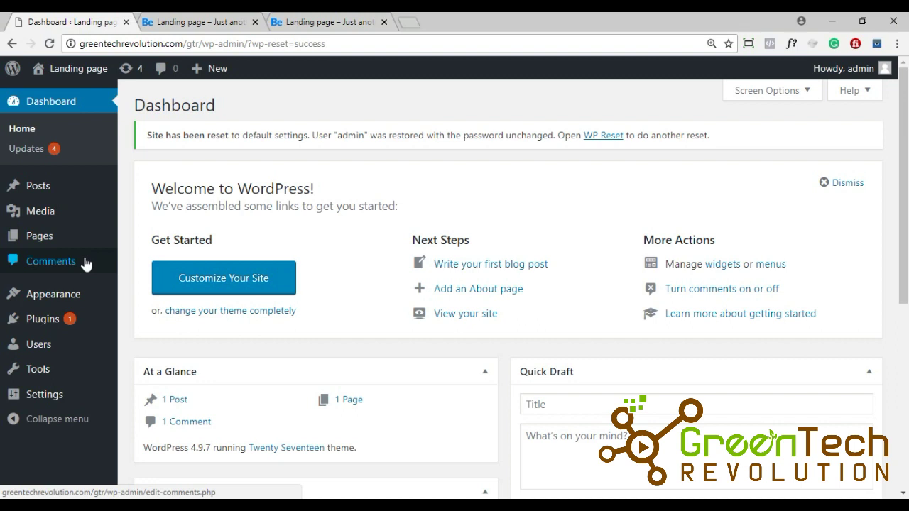
pyautogui.moveTo(544, 497)
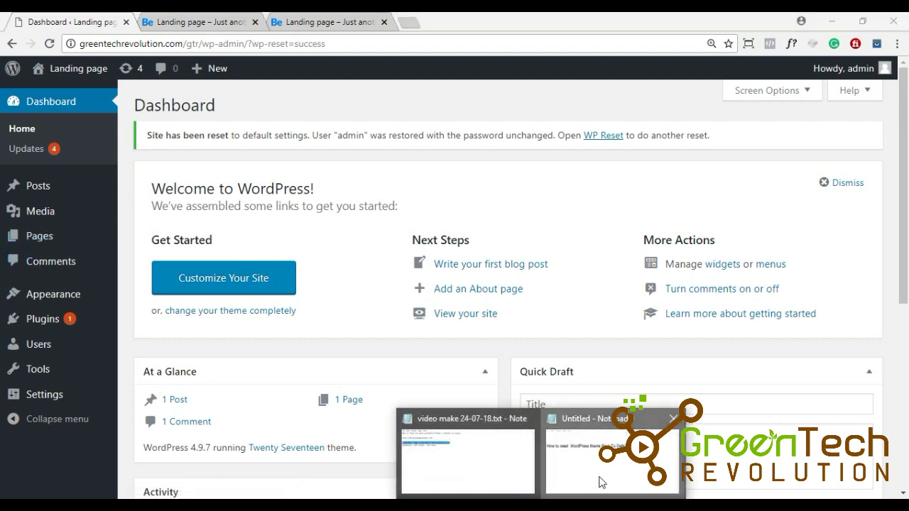
pyautogui.click(601, 483)
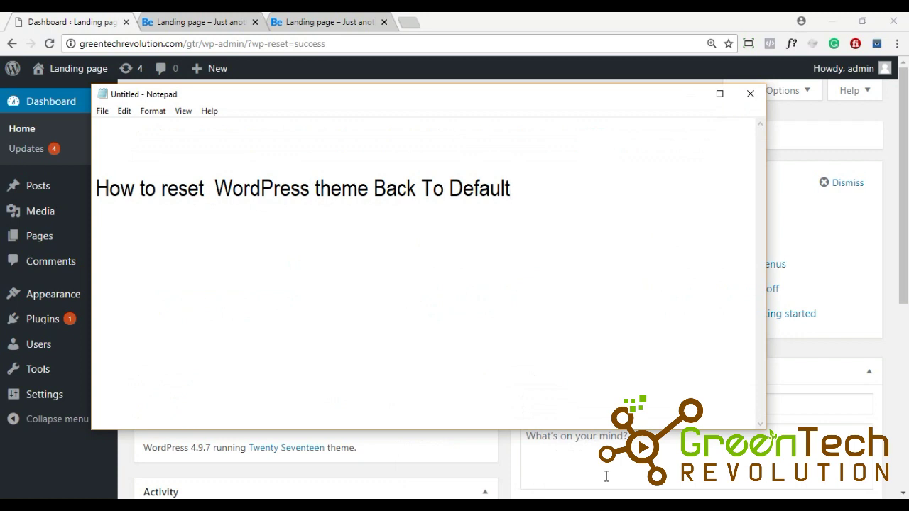